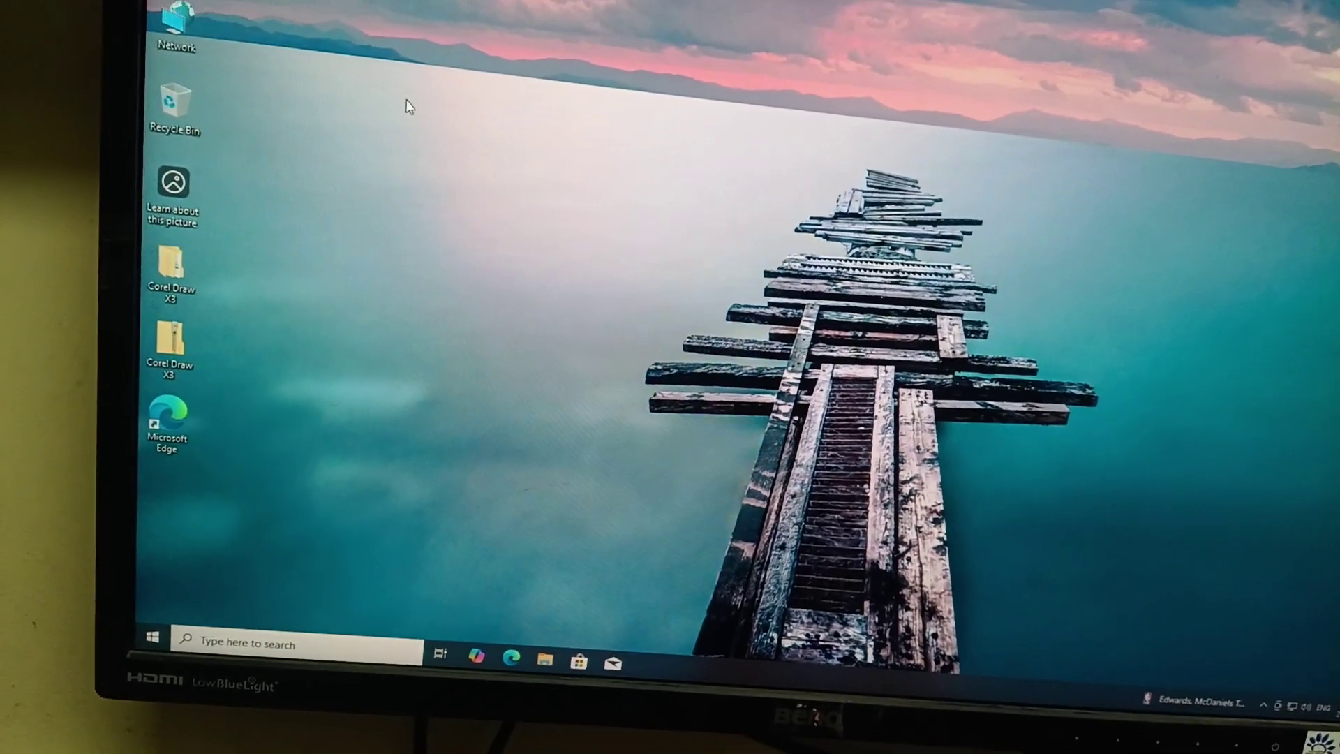
- Refresh the desktop, then launch regedit from Run and approve the UAC prompt
right_click(398, 115)
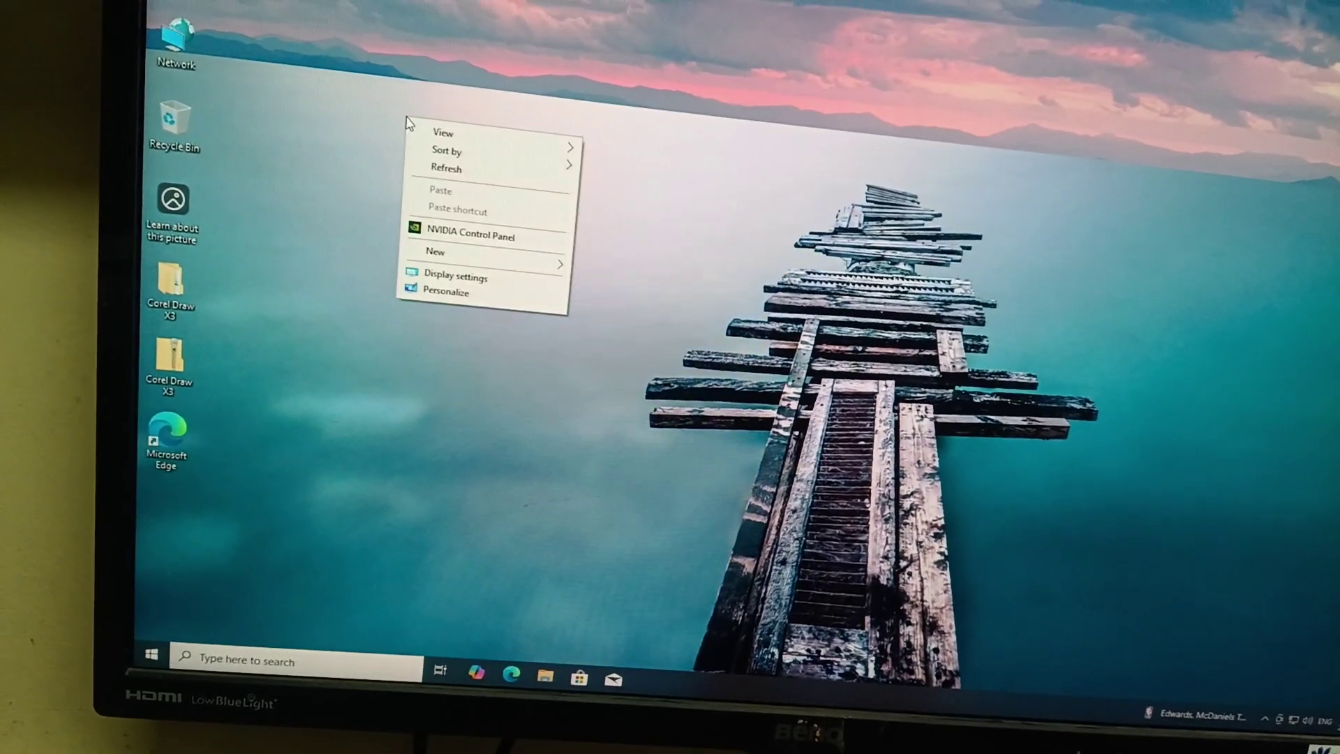
click(450, 251)
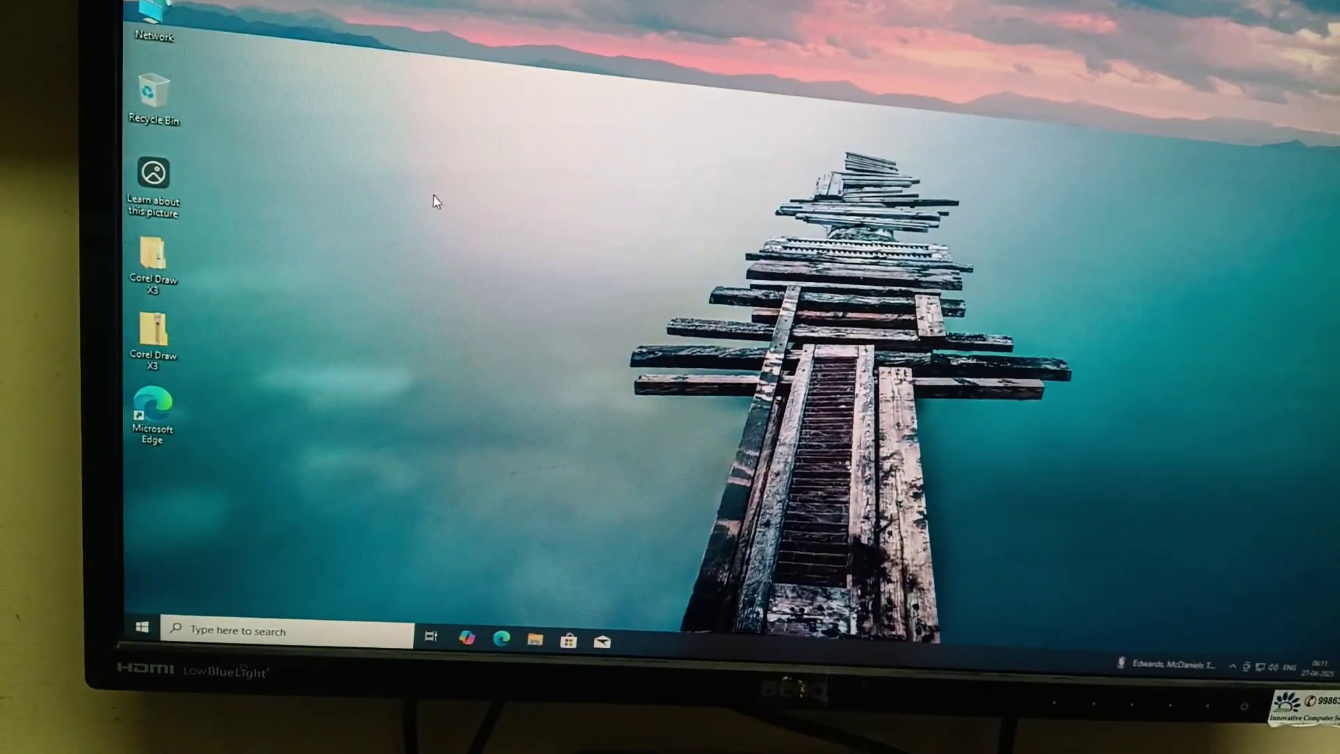
key(super+r)
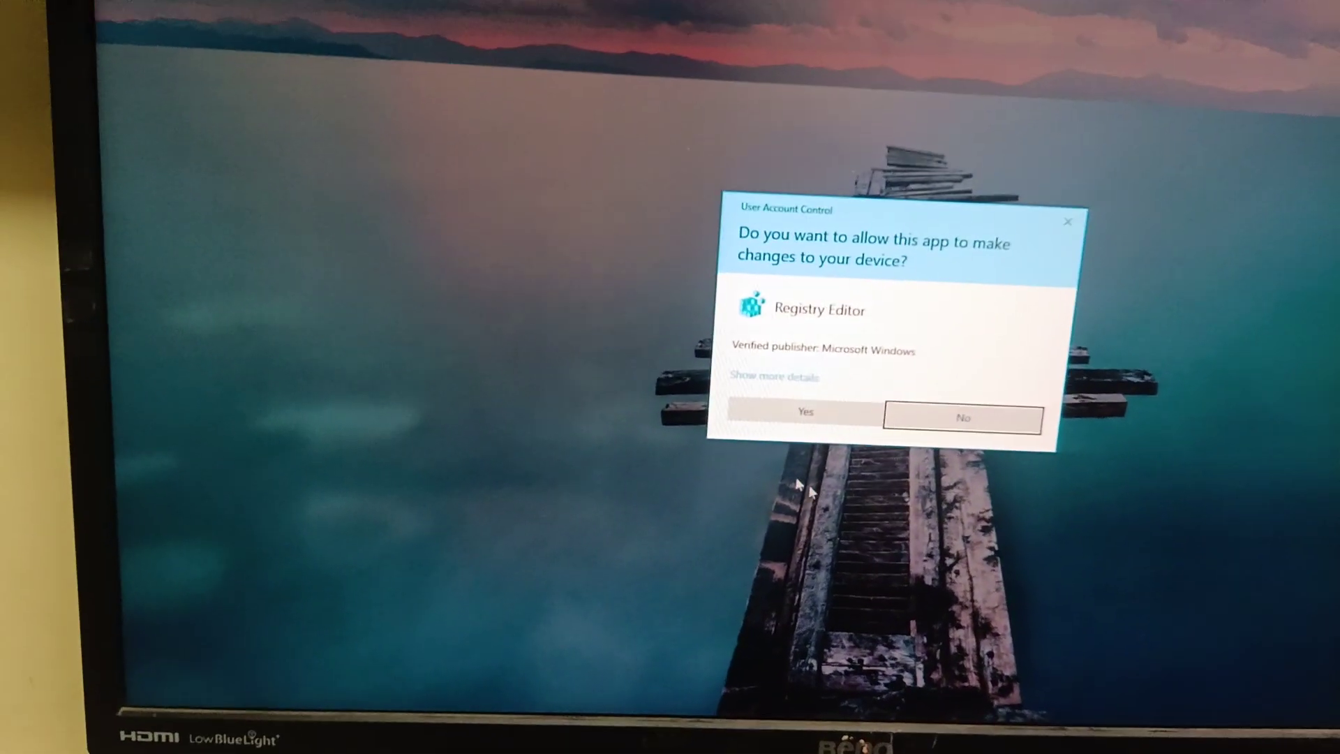
click(777, 419)
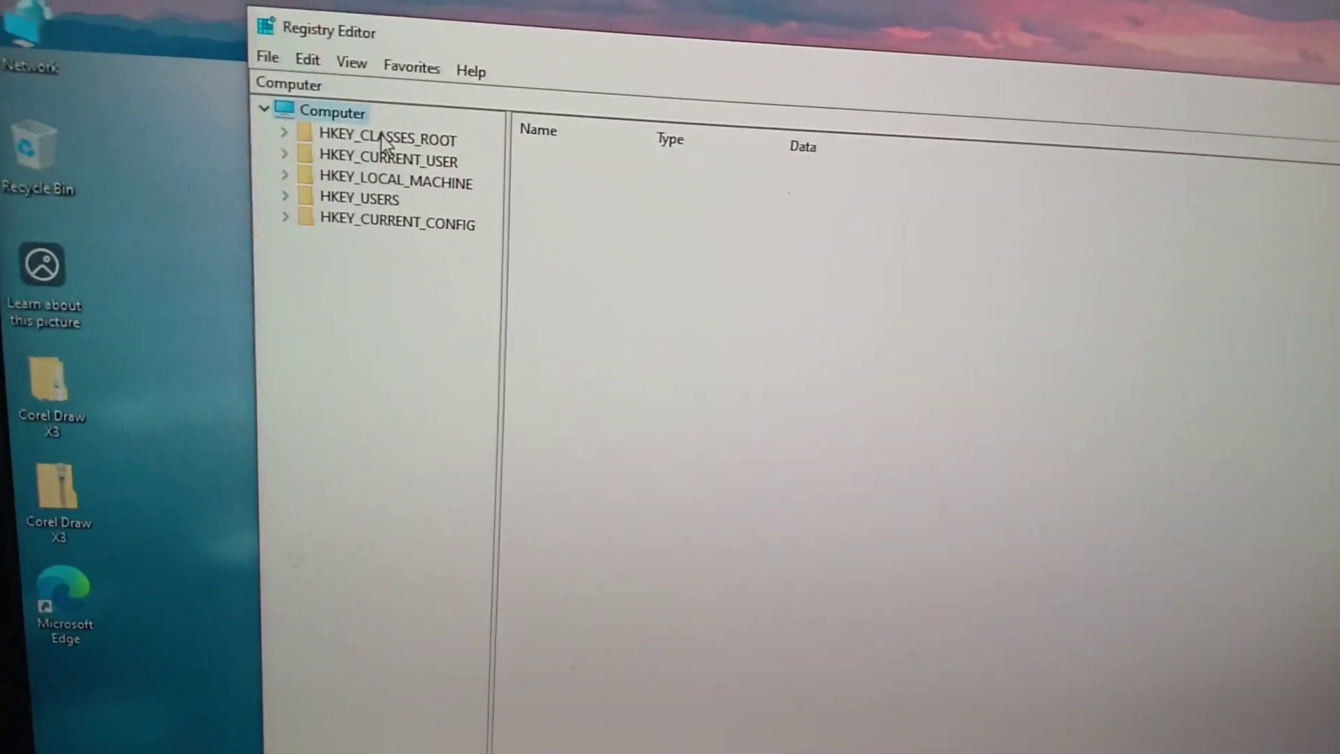
- Open the Permissions dialog for HKEY_CLASSES_ROOT and move it to the centre
right_click(493, 191)
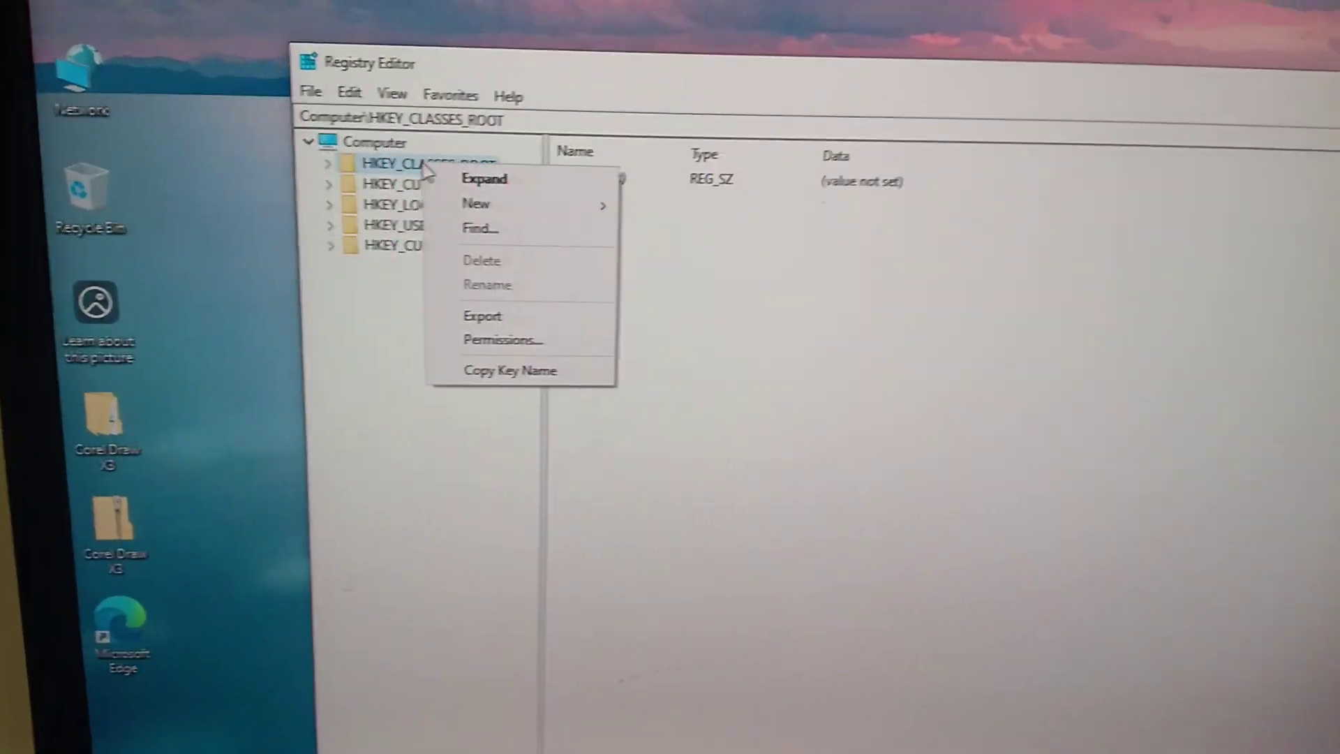
click(519, 345)
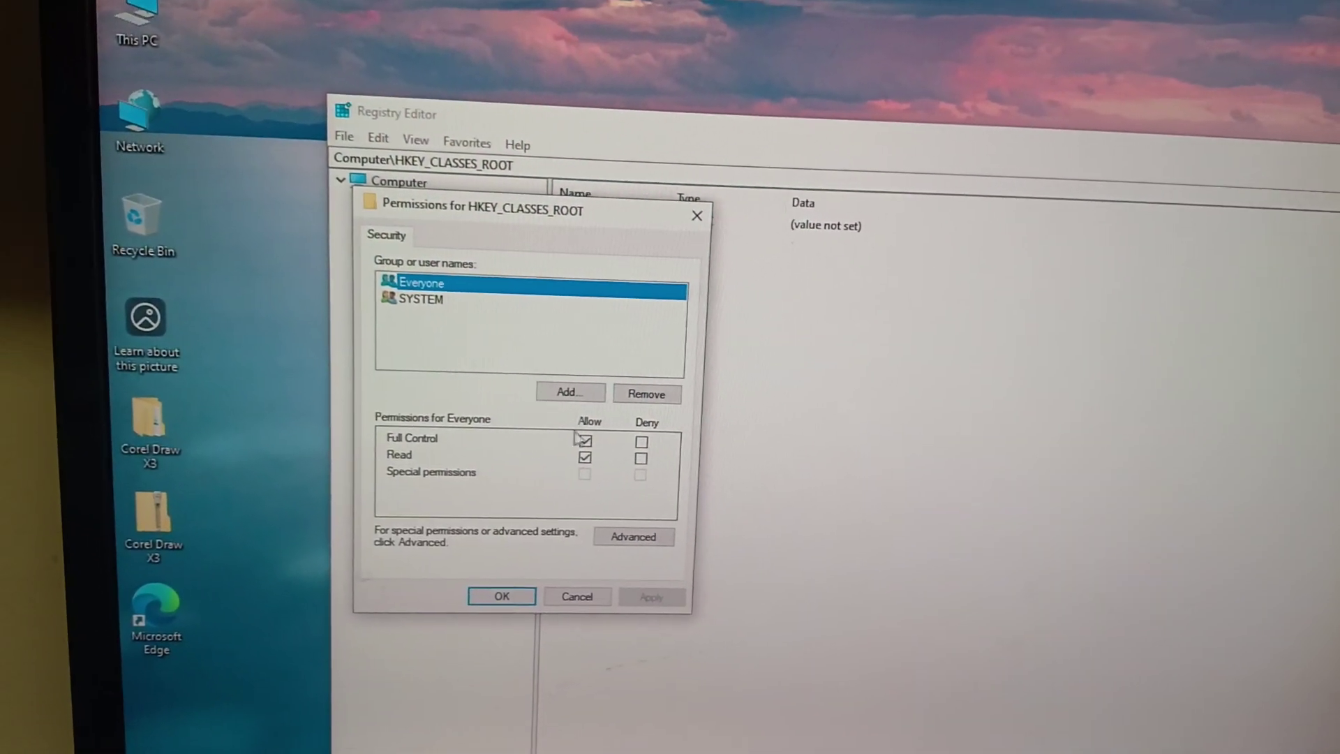
drag(571, 226, 942, 333)
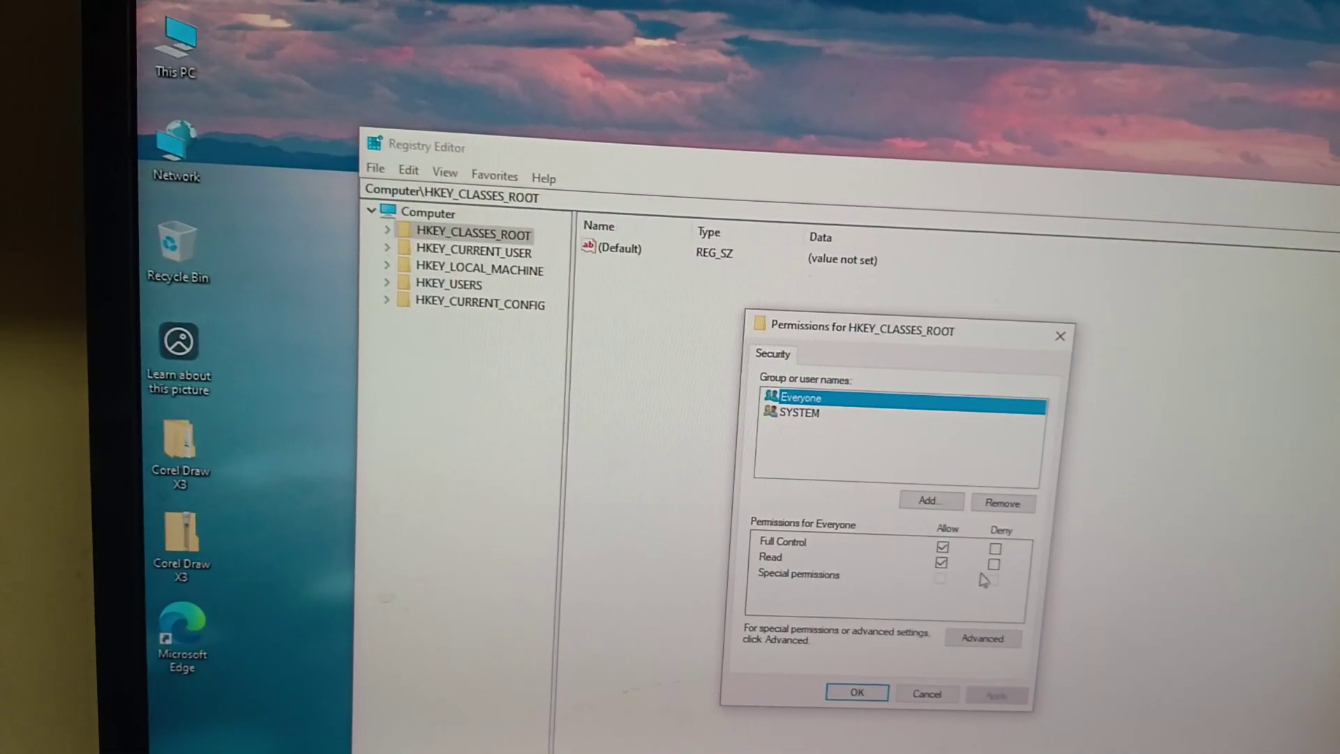
- Find ALL APPLICATION PACKAGES through the Advanced search and add it to the permissions list
click(930, 504)
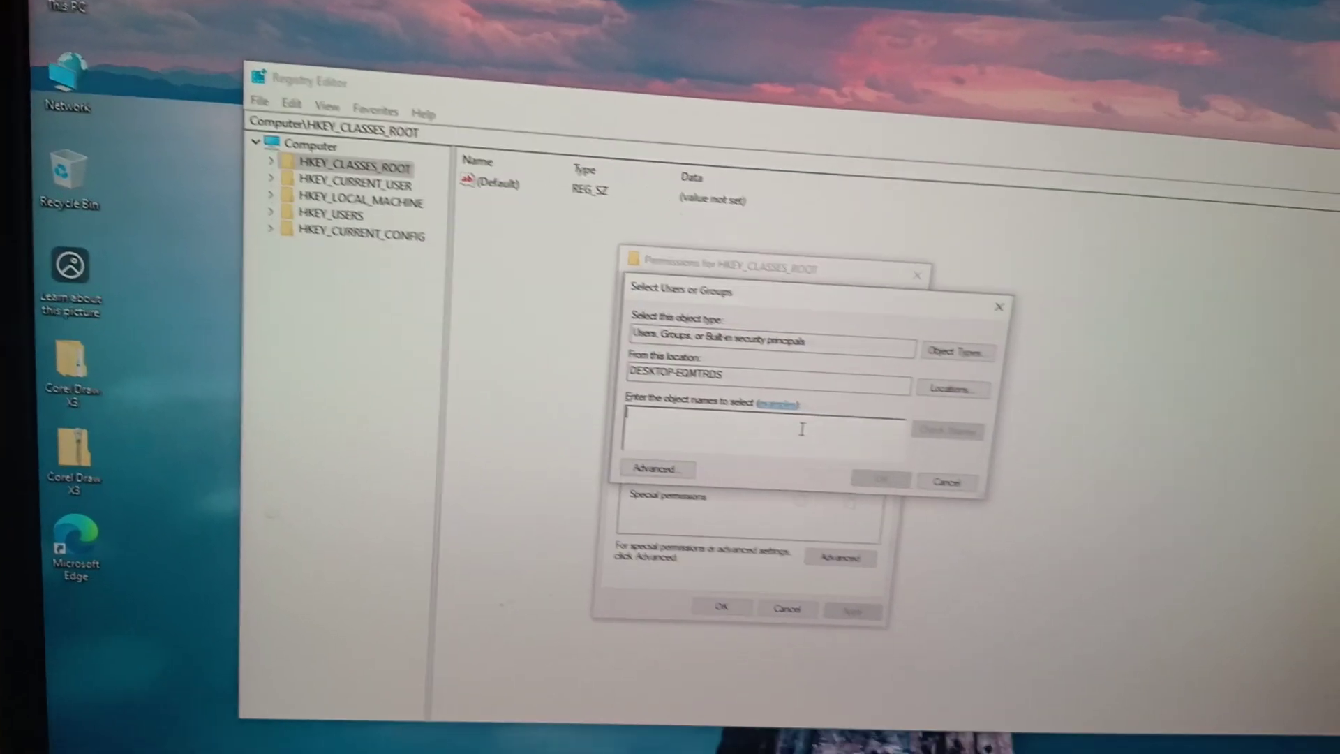
click(618, 473)
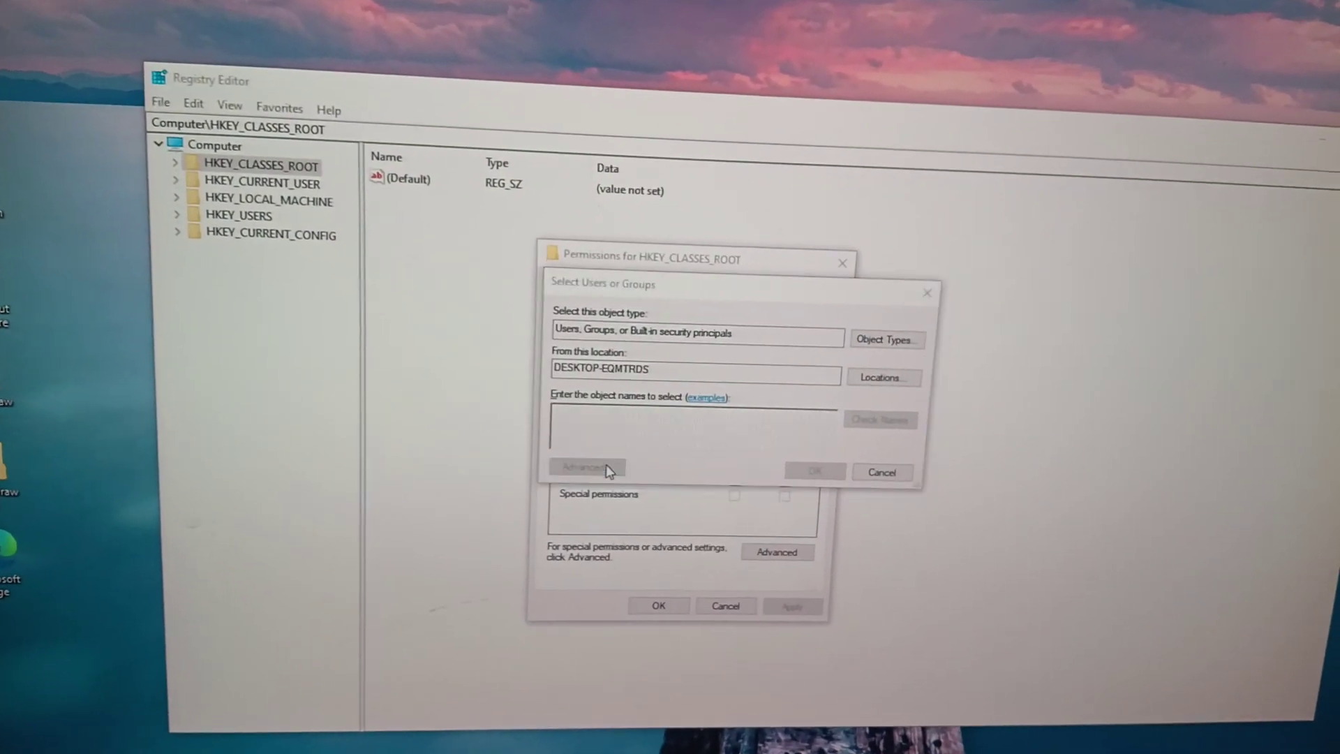
click(947, 485)
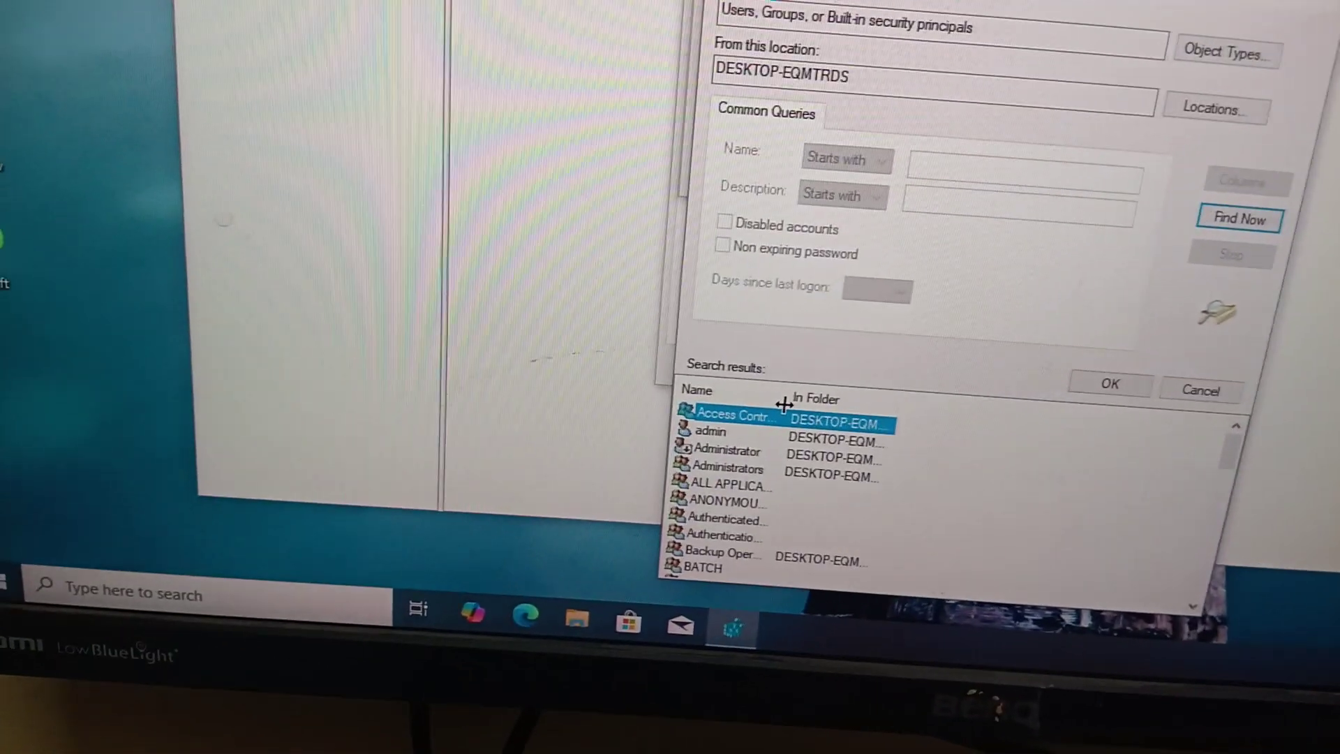
scroll(779, 580, down, 1)
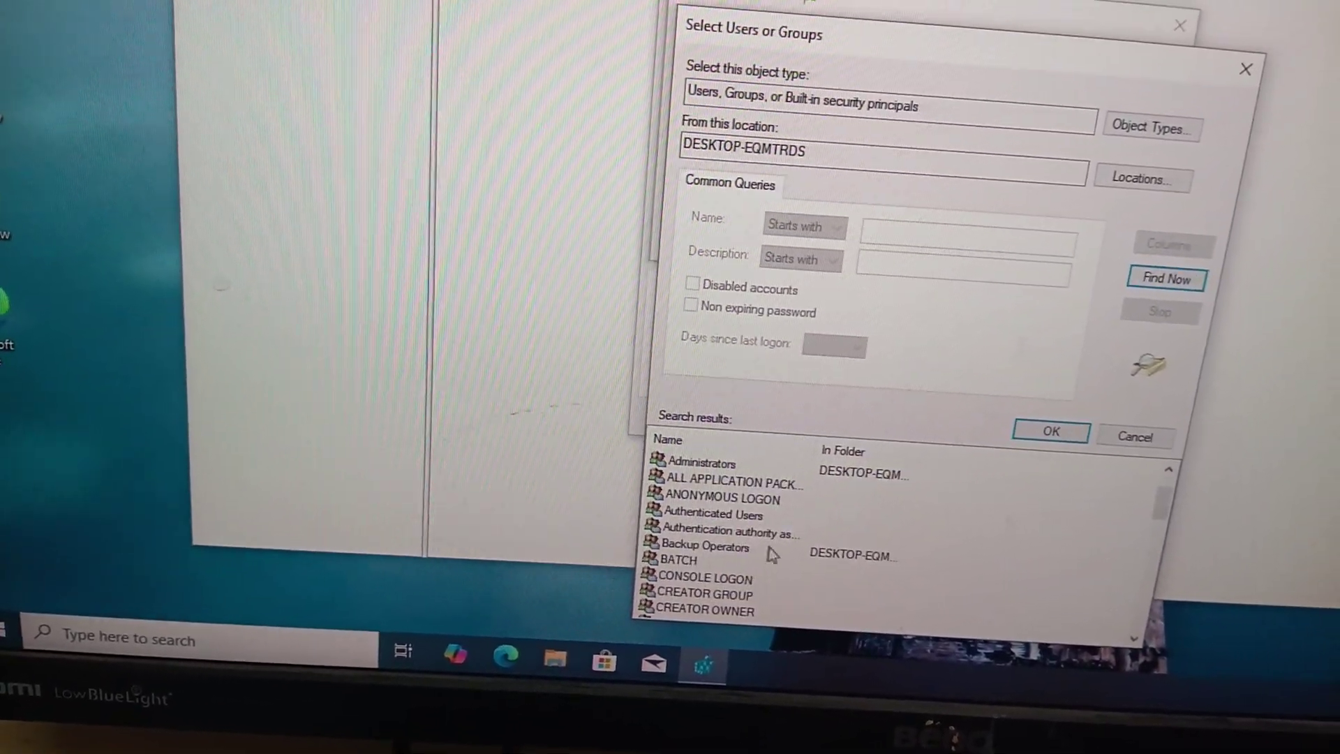
click(741, 501)
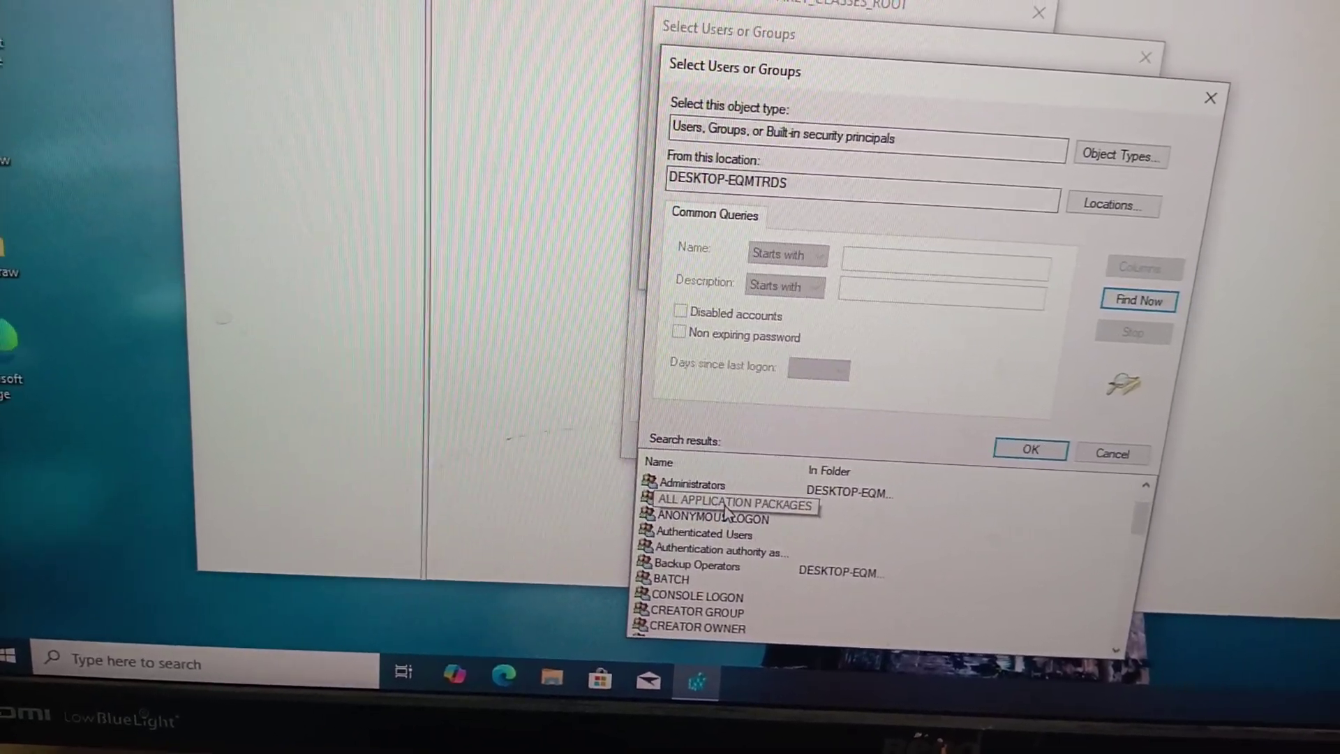
click(728, 506)
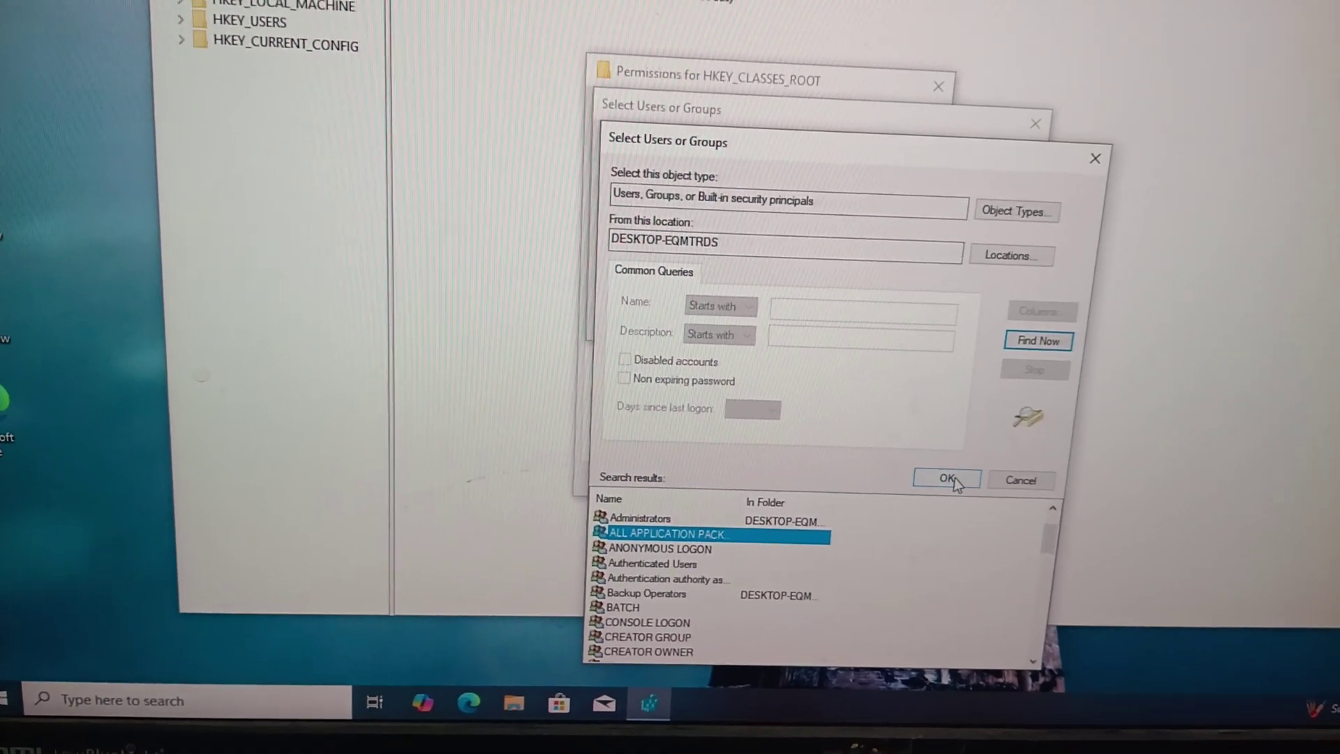
click(949, 479)
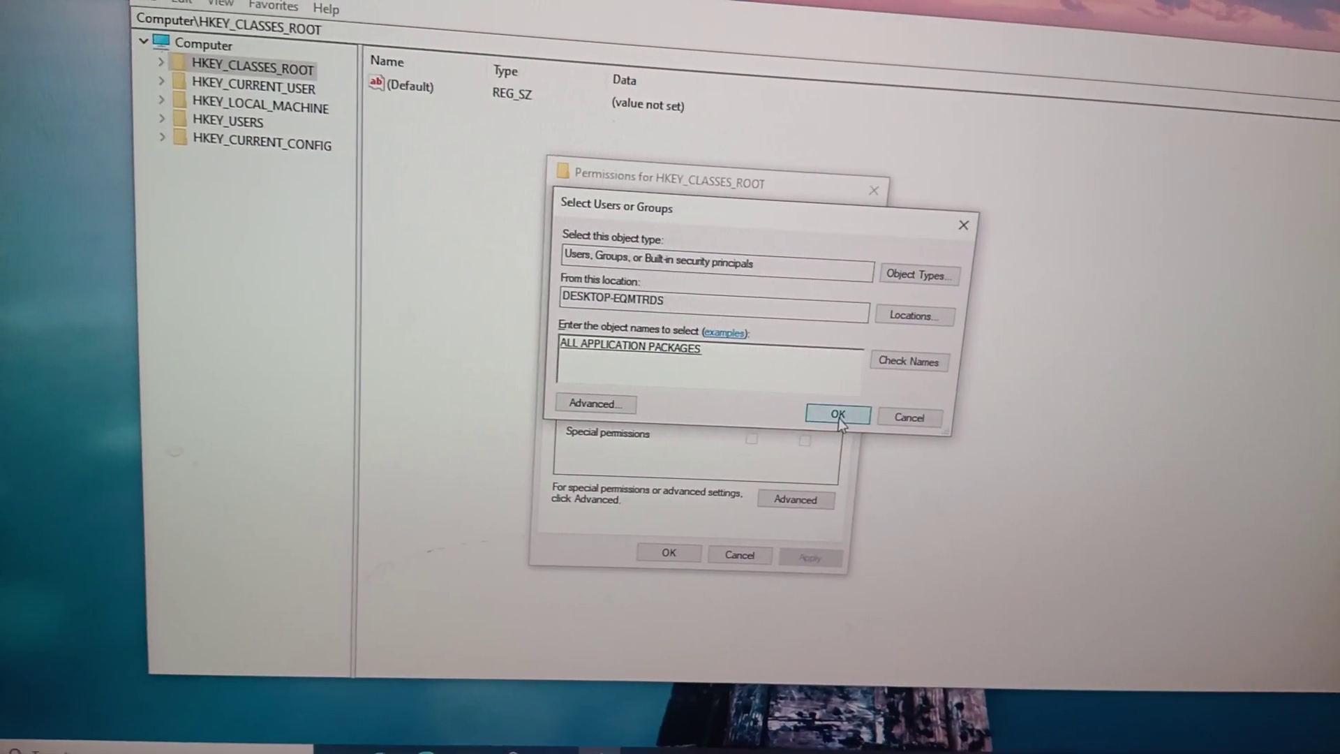
click(837, 417)
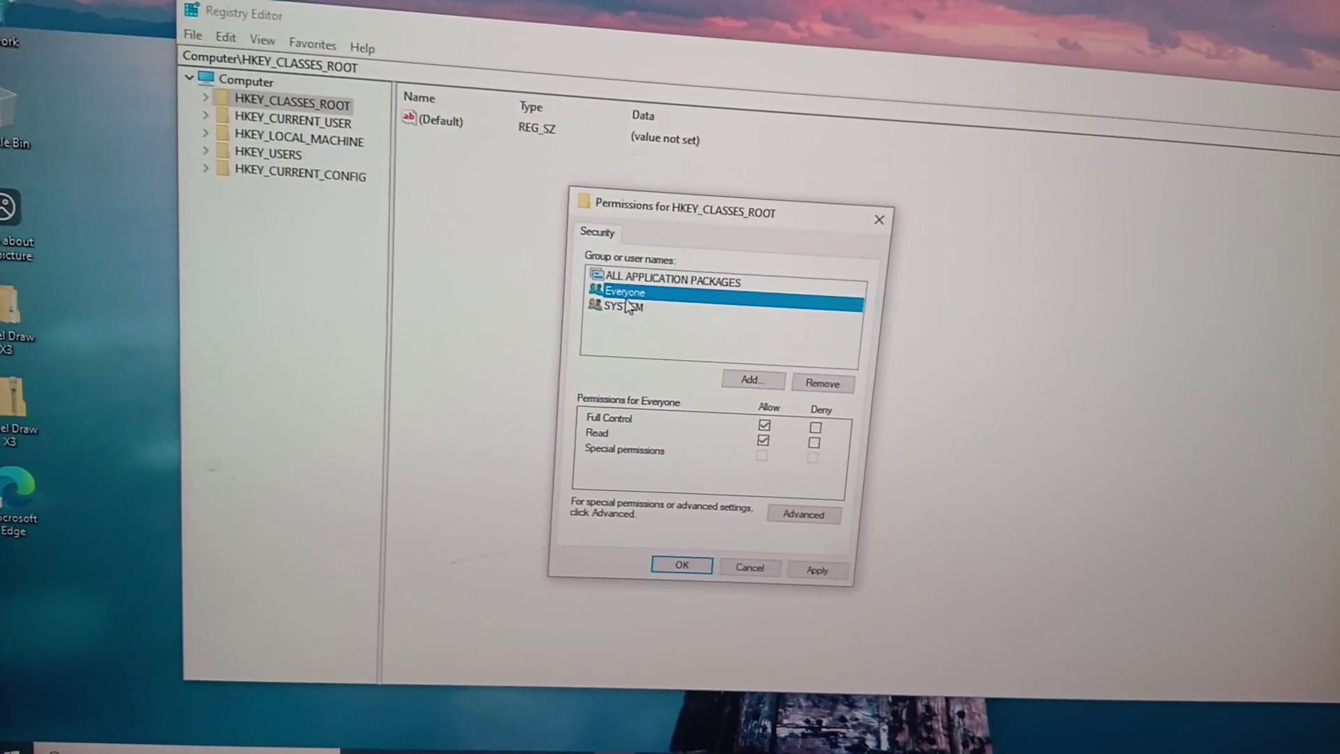
- Allow Full Control for ALL APPLICATION PACKAGES and apply the change
click(670, 290)
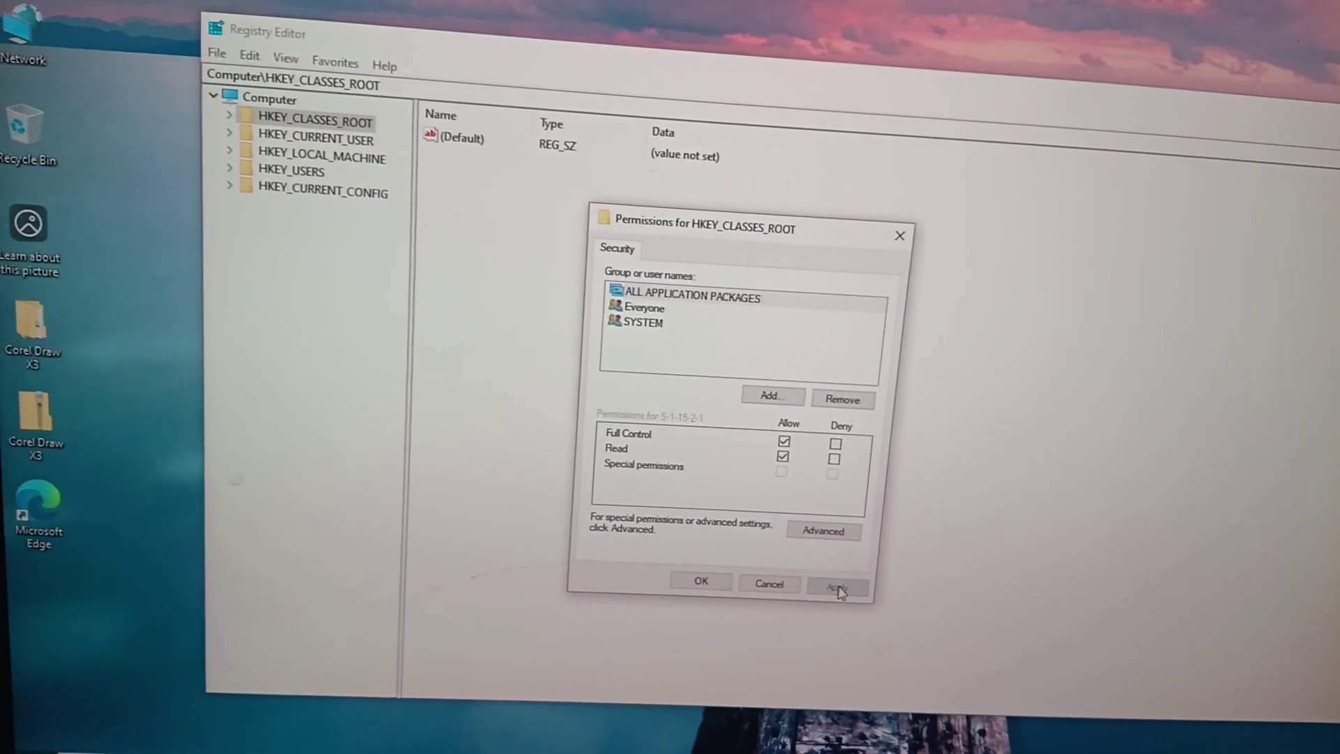
click(838, 590)
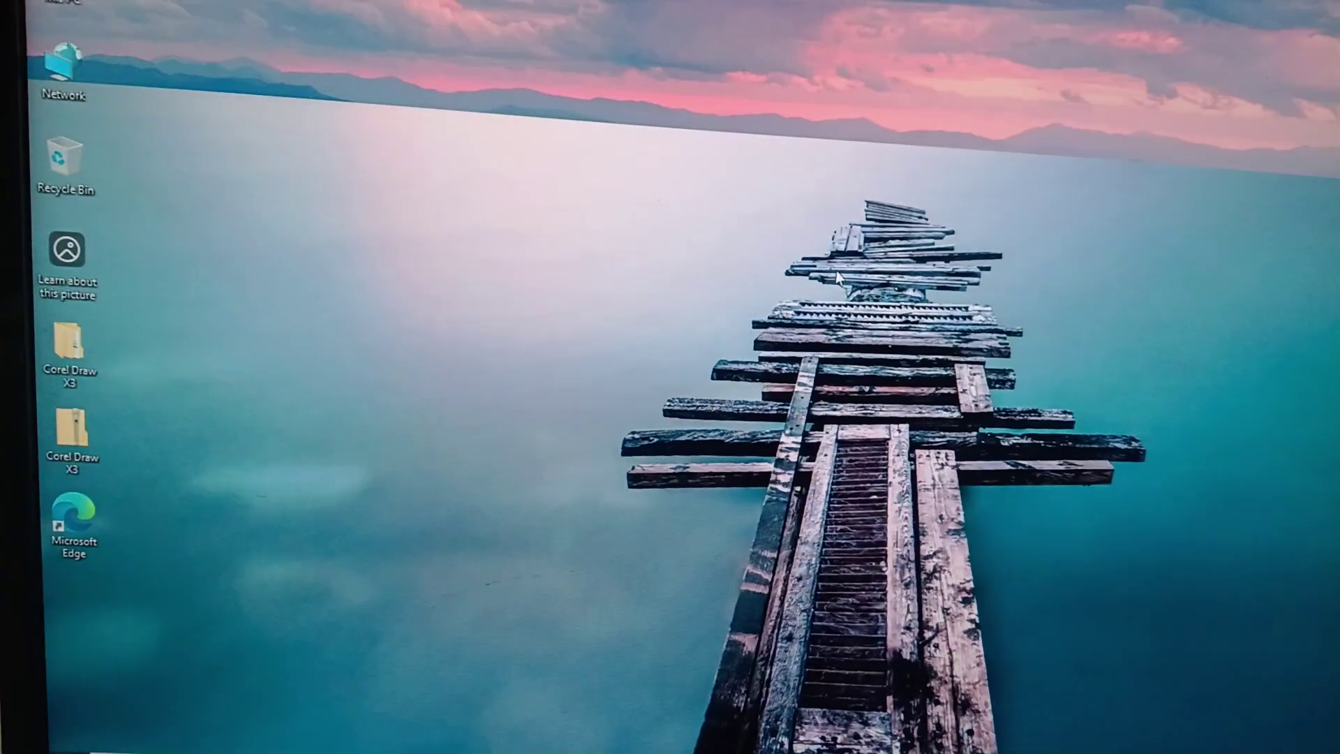
right_click(837, 251)
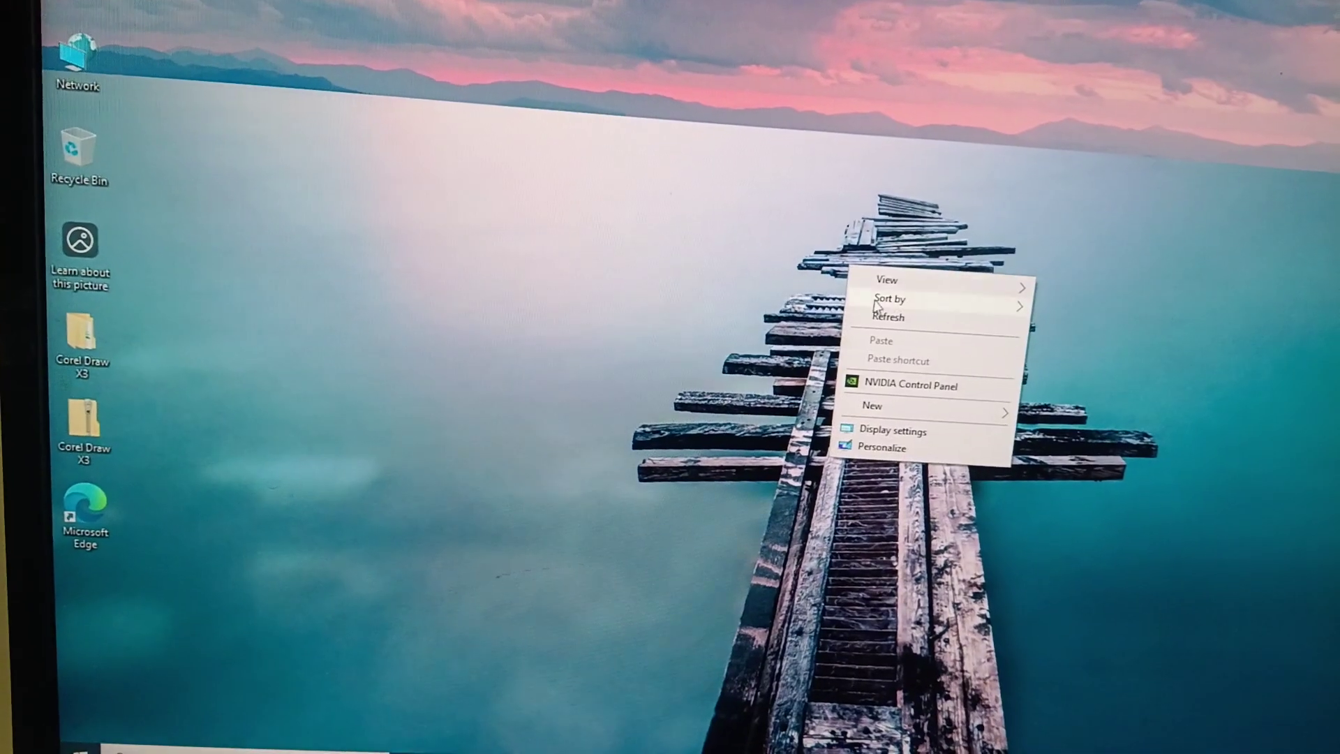
click(880, 297)
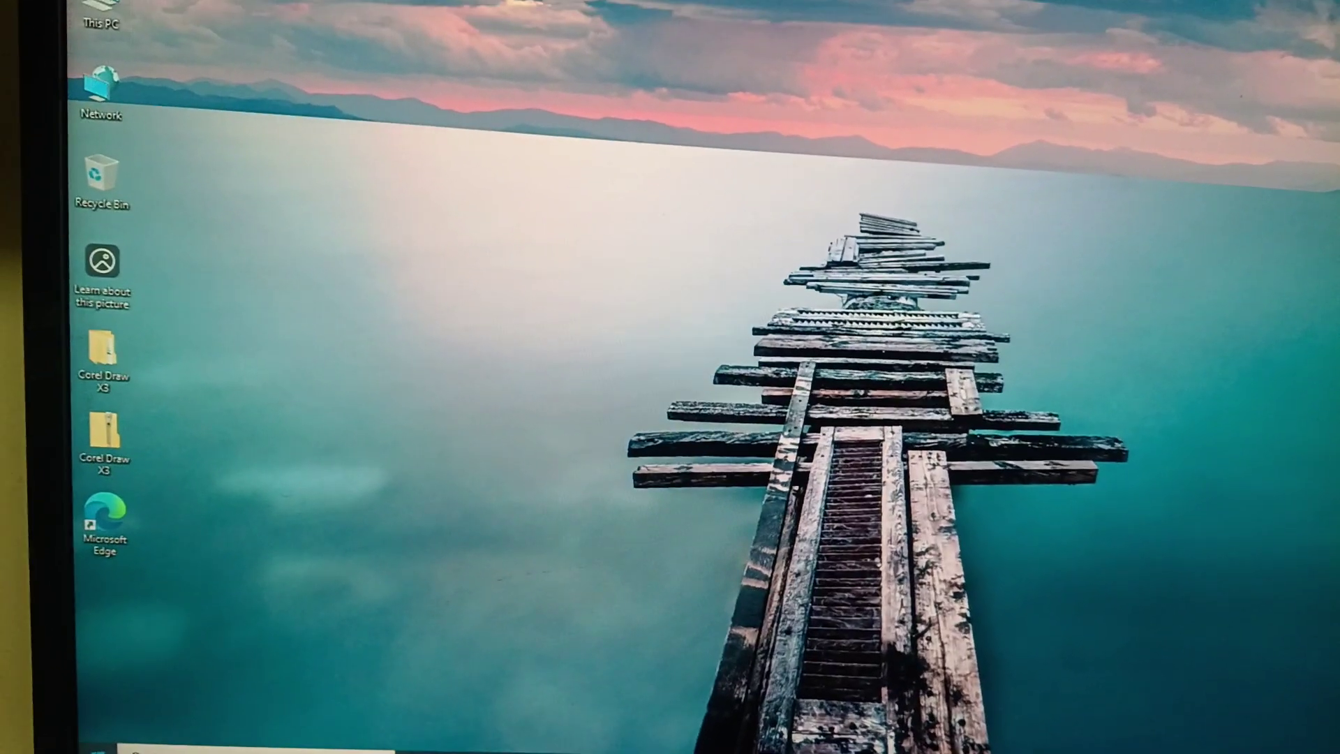
click(92, 737)
right_click(92, 738)
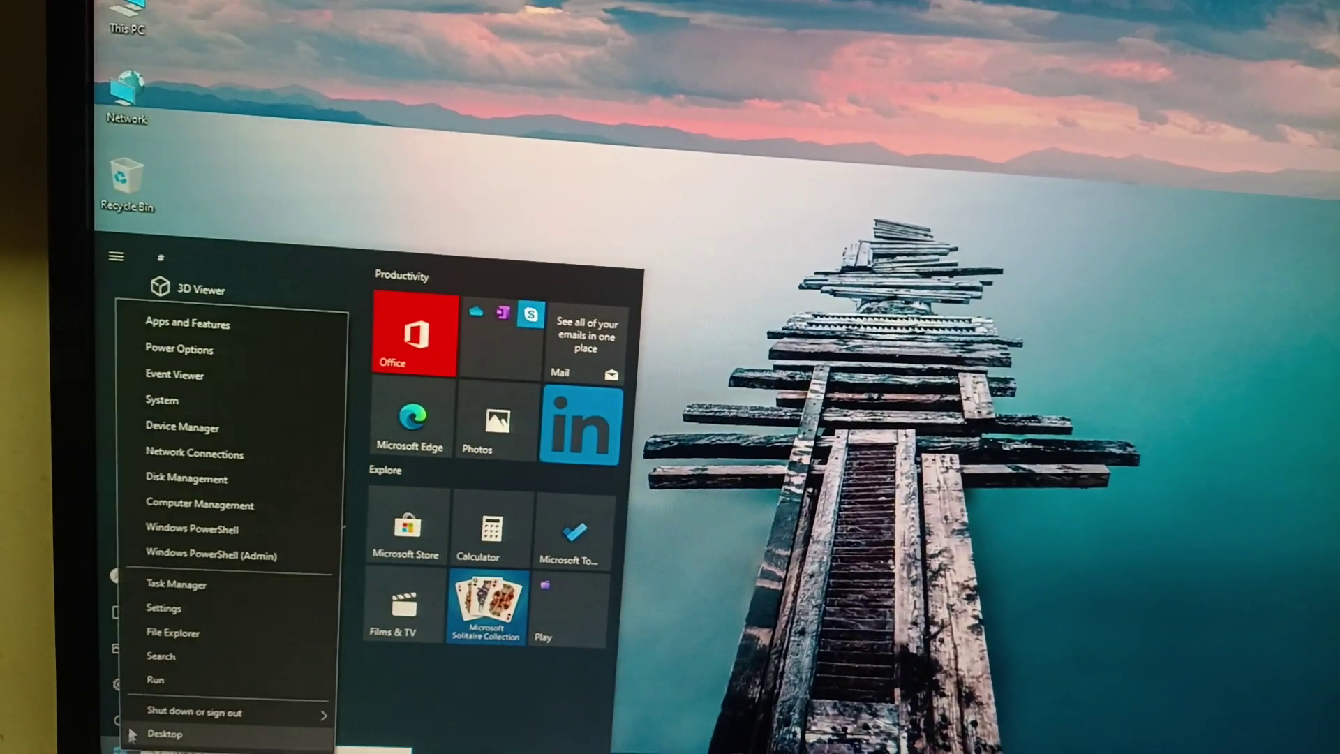
key(Escape)
key(Escape)
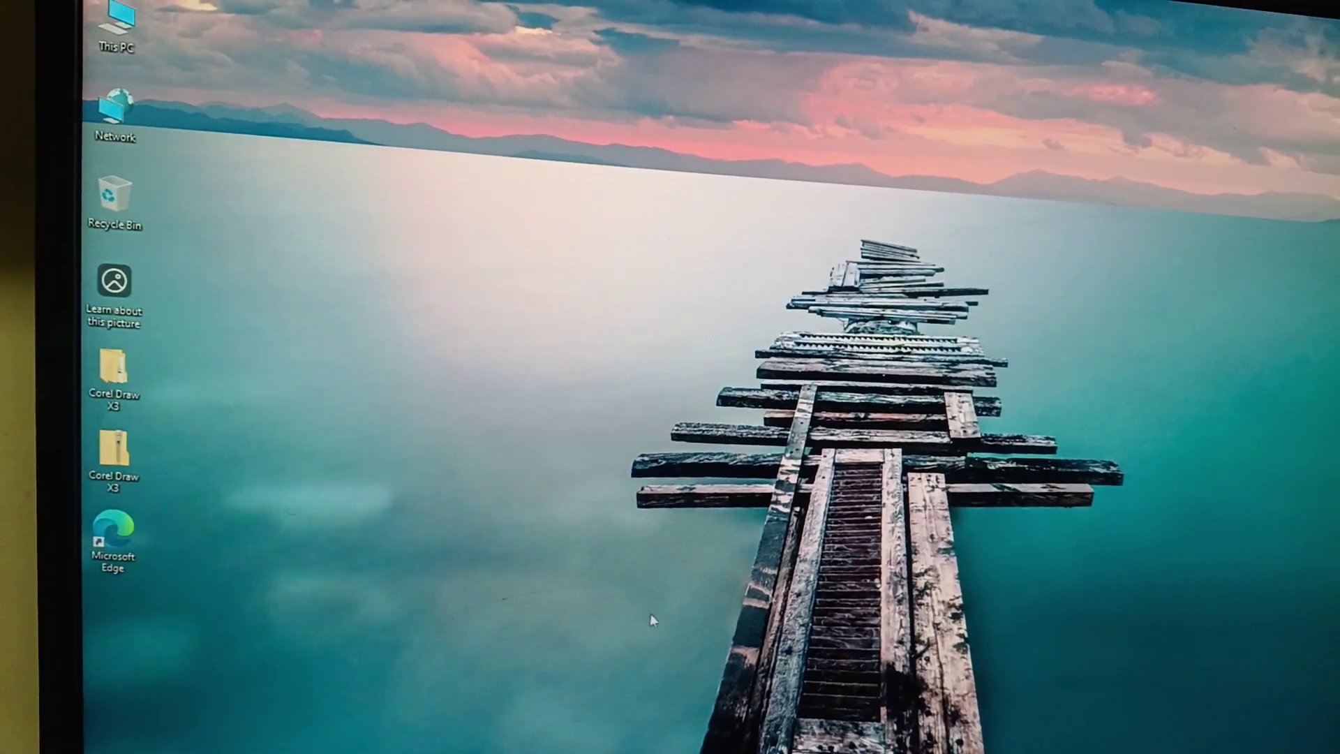
key(super)
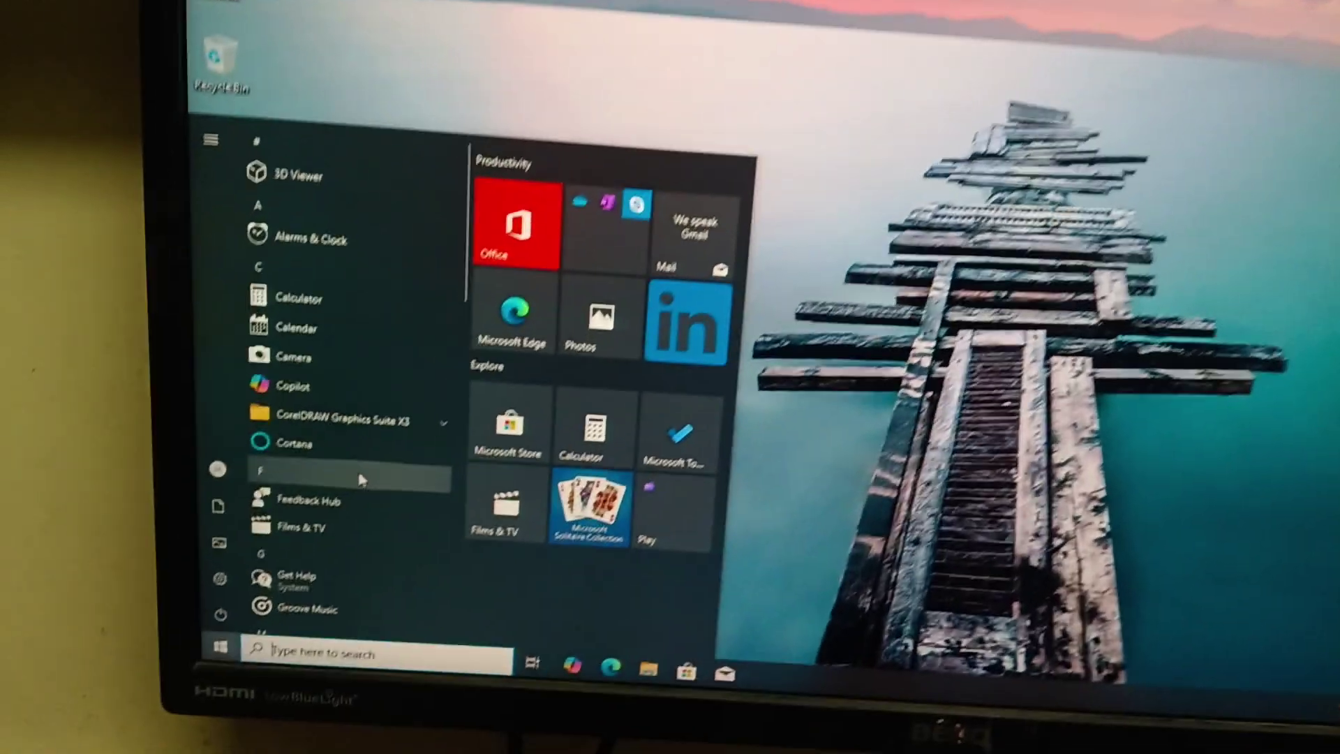
scroll(338, 476, down, 5)
scroll(338, 477, down, 5)
key(Escape)
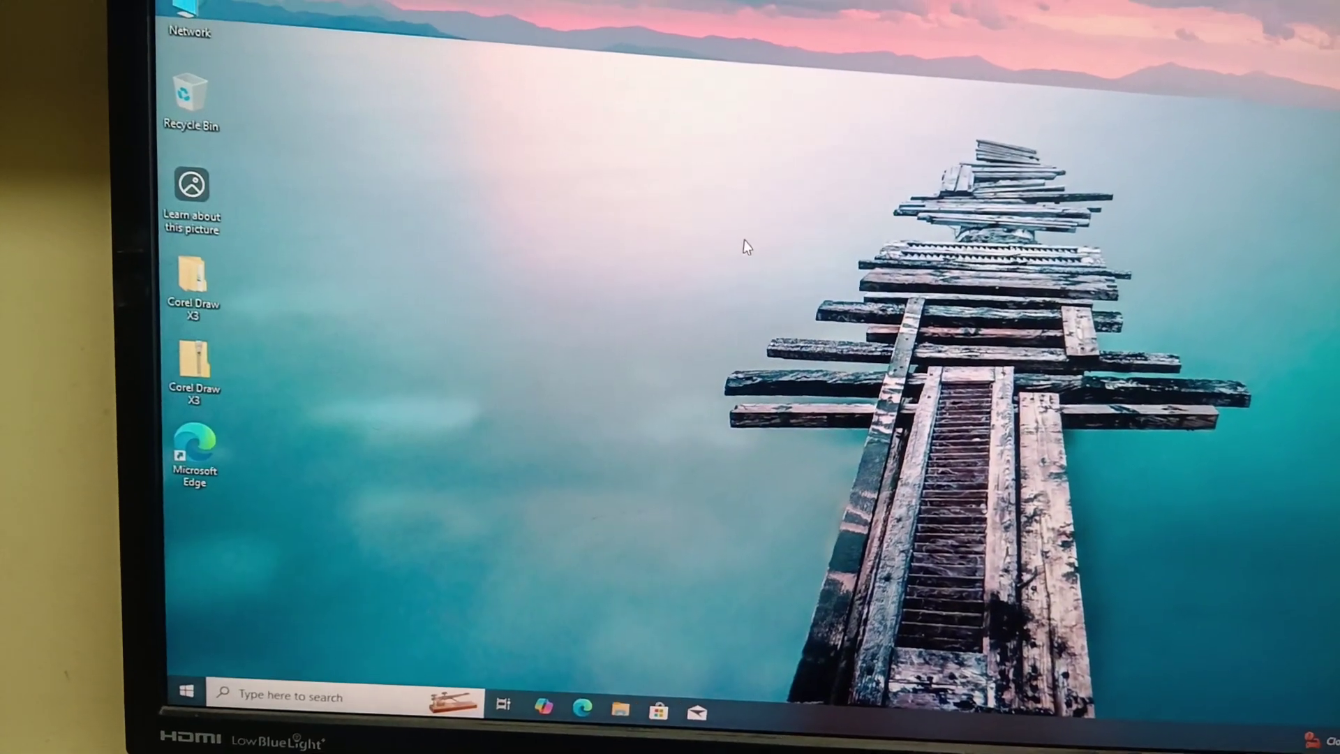
right_click(755, 261)
click(792, 308)
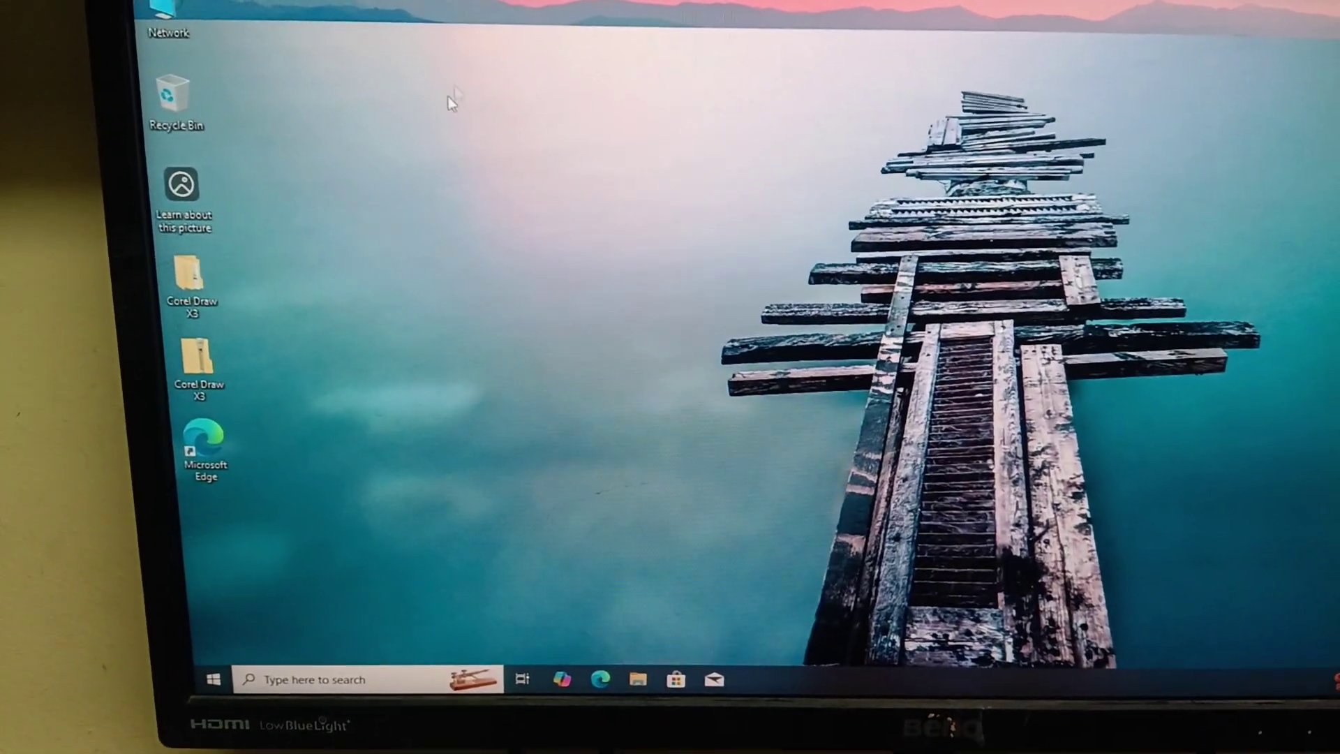
right_click(460, 105)
click(492, 157)
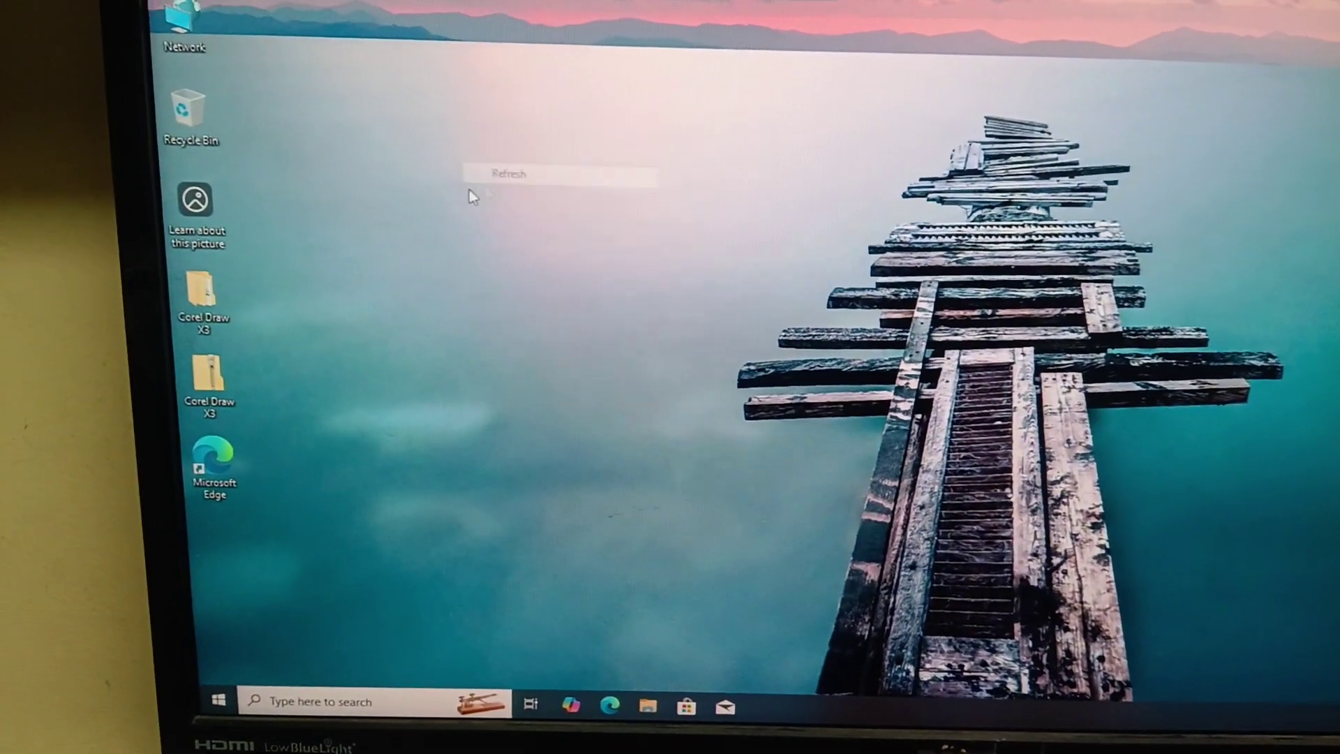
right_click(429, 214)
click(484, 269)
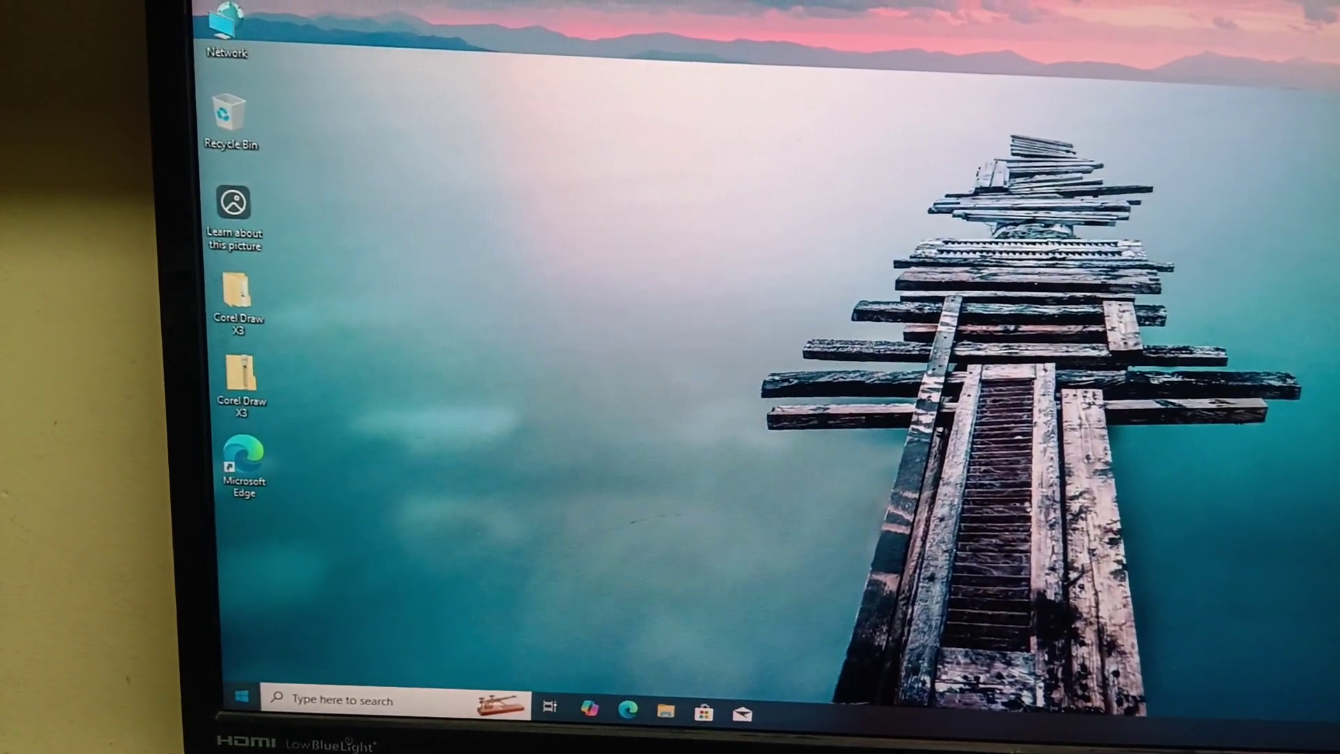
key(super)
key(super)
right_click(536, 257)
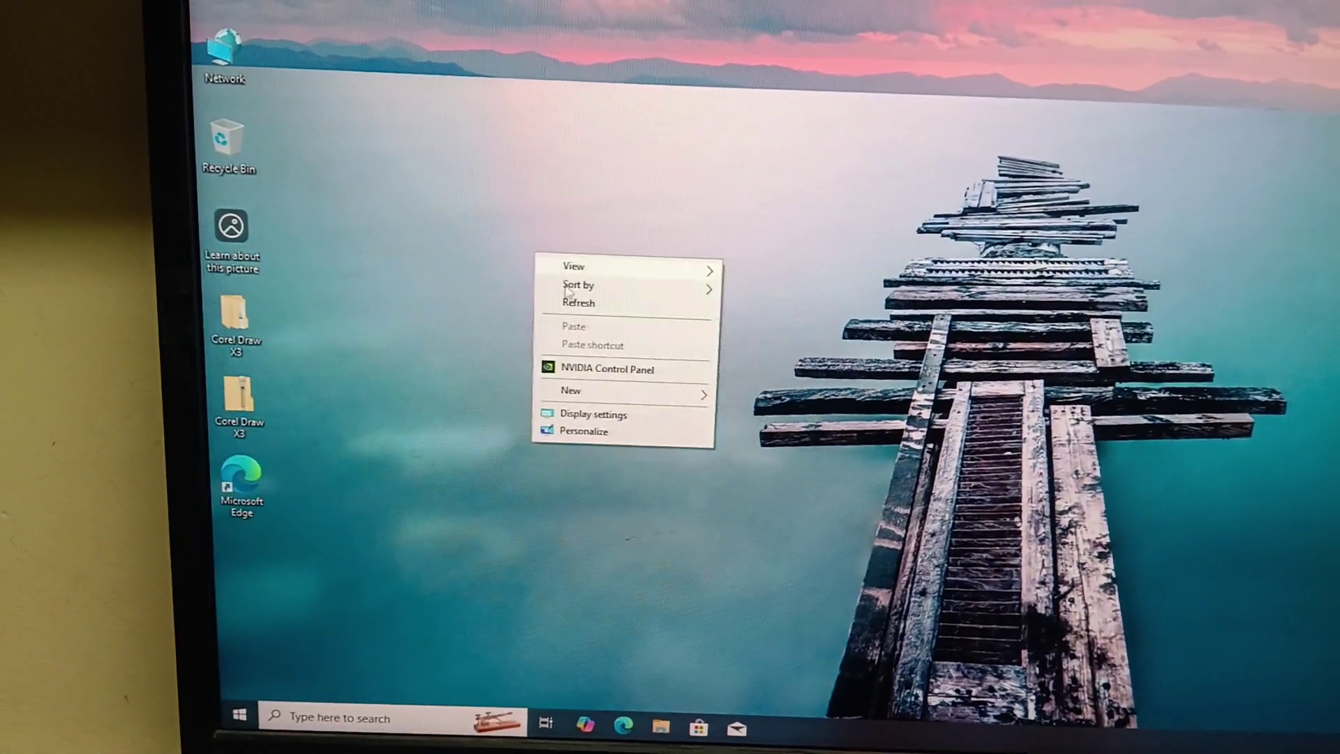
right_click(495, 249)
click(578, 311)
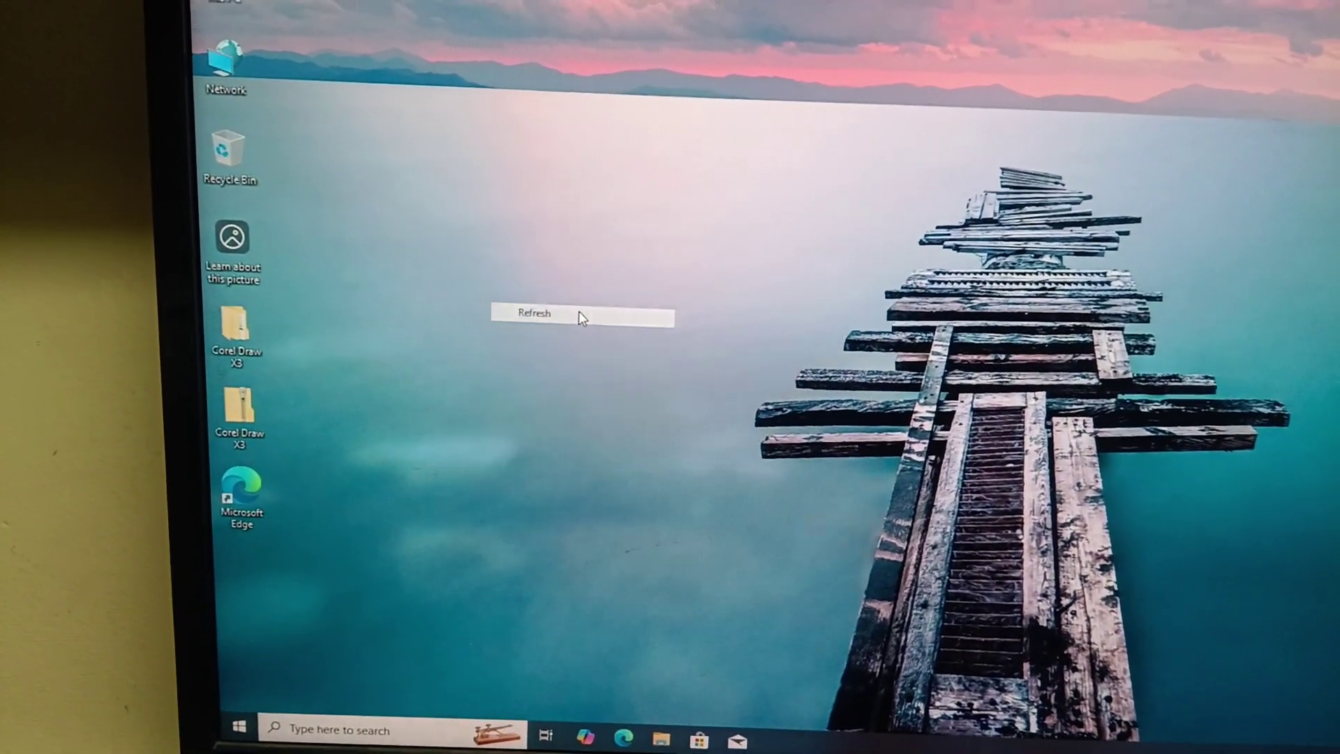